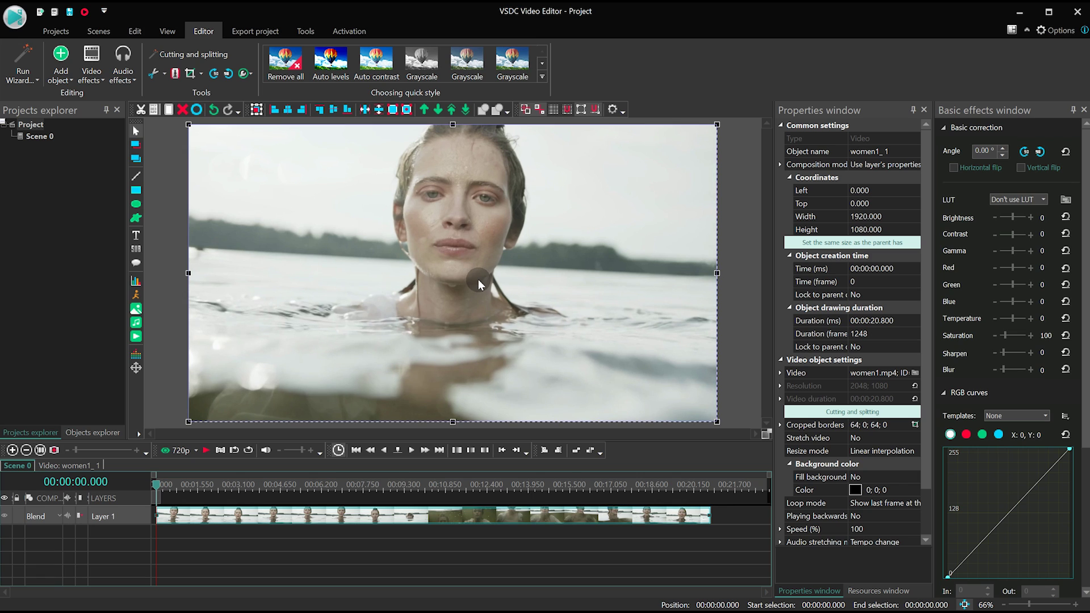
pyautogui.scroll(2, 477, 280)
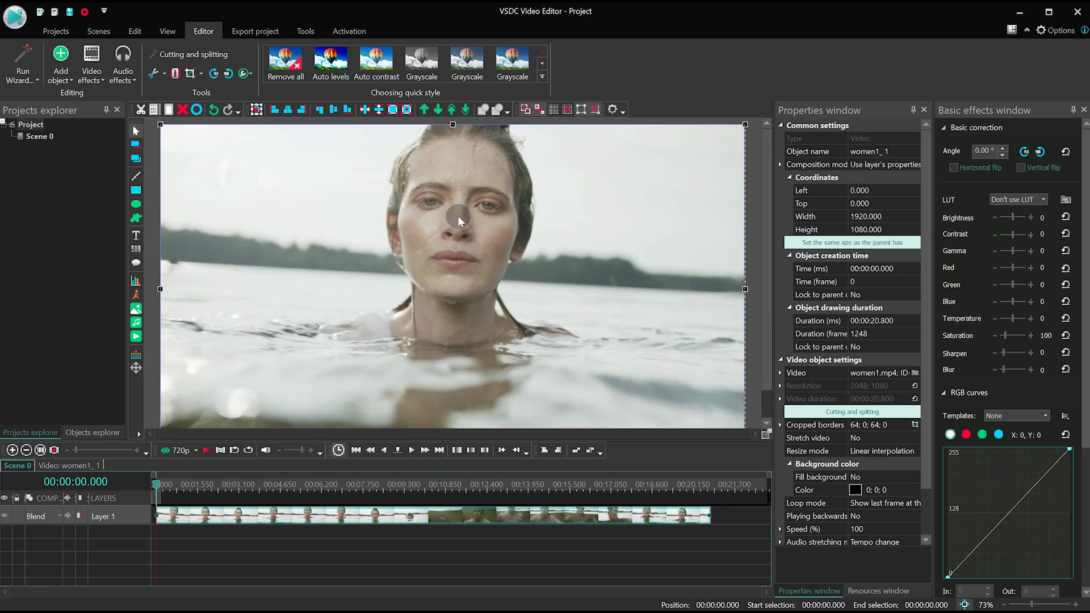
pyautogui.scroll(2, 460, 217)
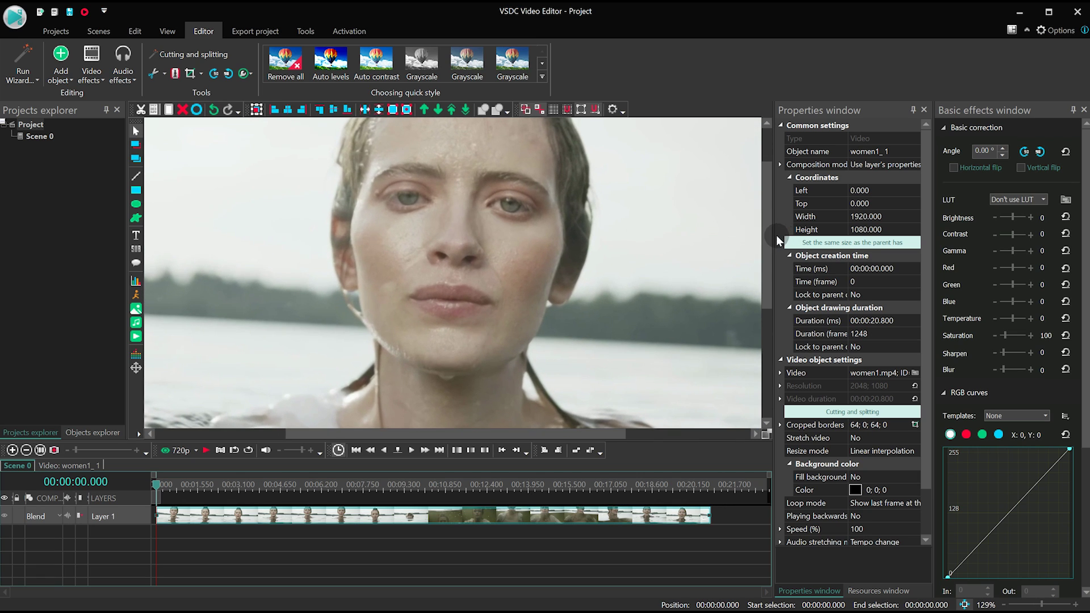
pyautogui.click(780, 229)
pyautogui.moveTo(767, 230); pyautogui.dragTo(772, 195)
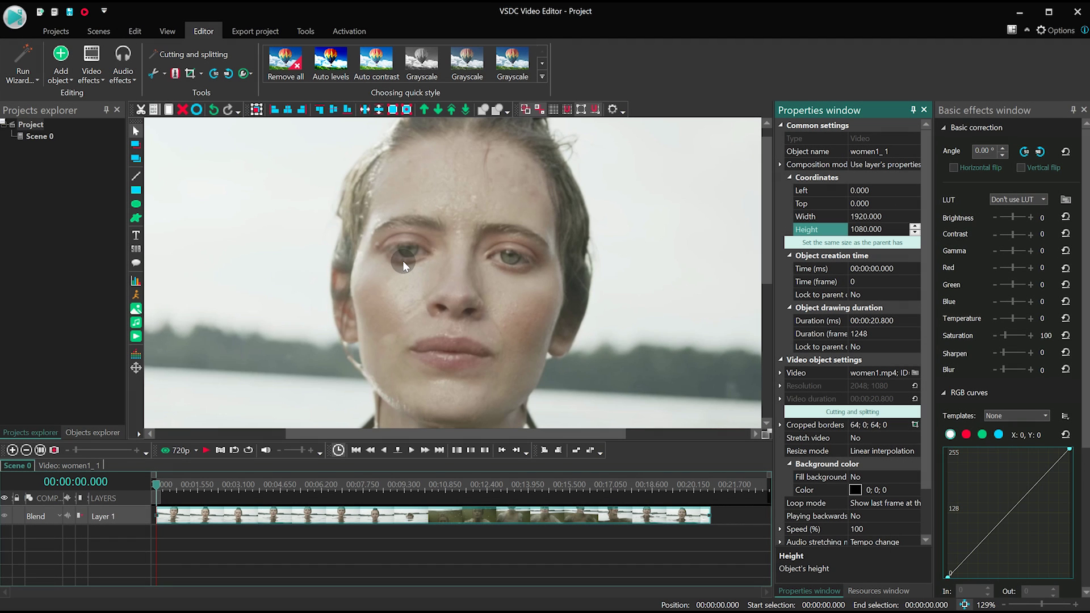
pyautogui.scroll(-3, 403, 261)
# Build a movement map with the tracking box fitted to the model's head, analyse it, and save it.
pyautogui.rightClick(405, 260)
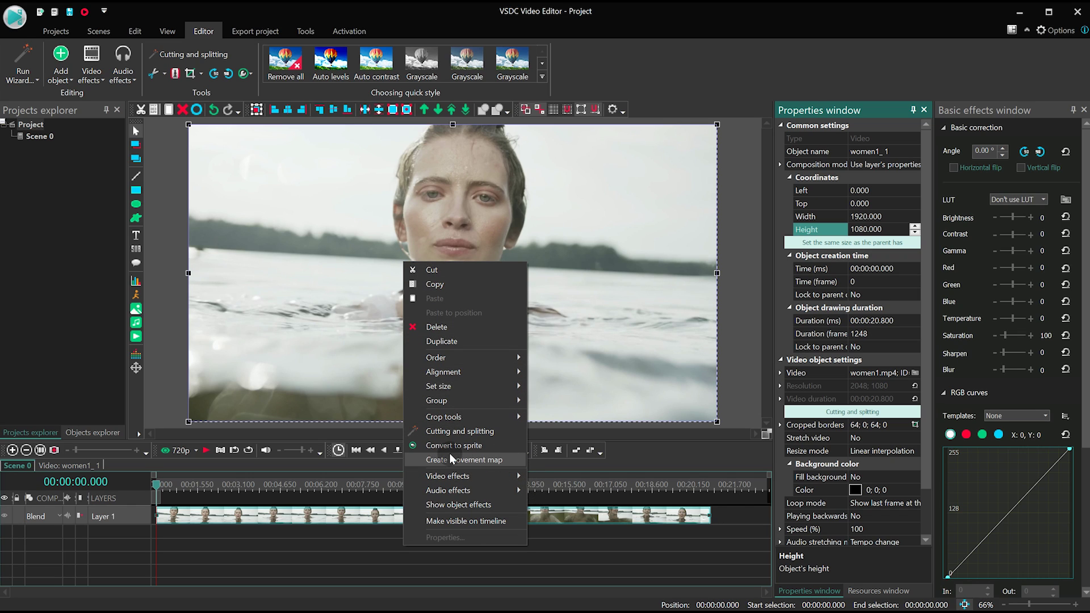
pyautogui.click(515, 462)
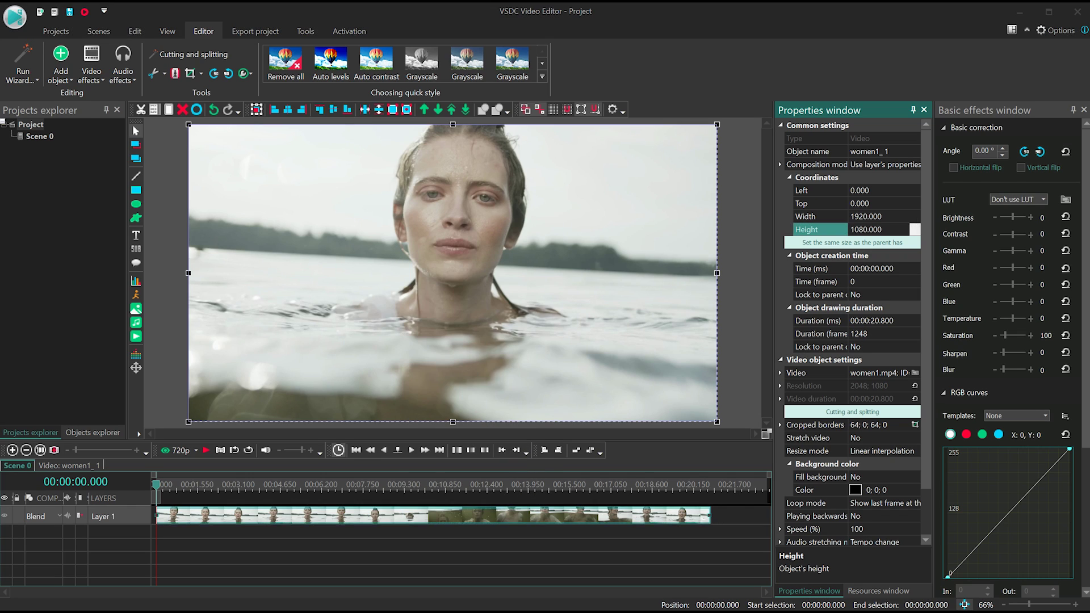
pyautogui.moveTo(597, 291); pyautogui.dragTo(733, 218)
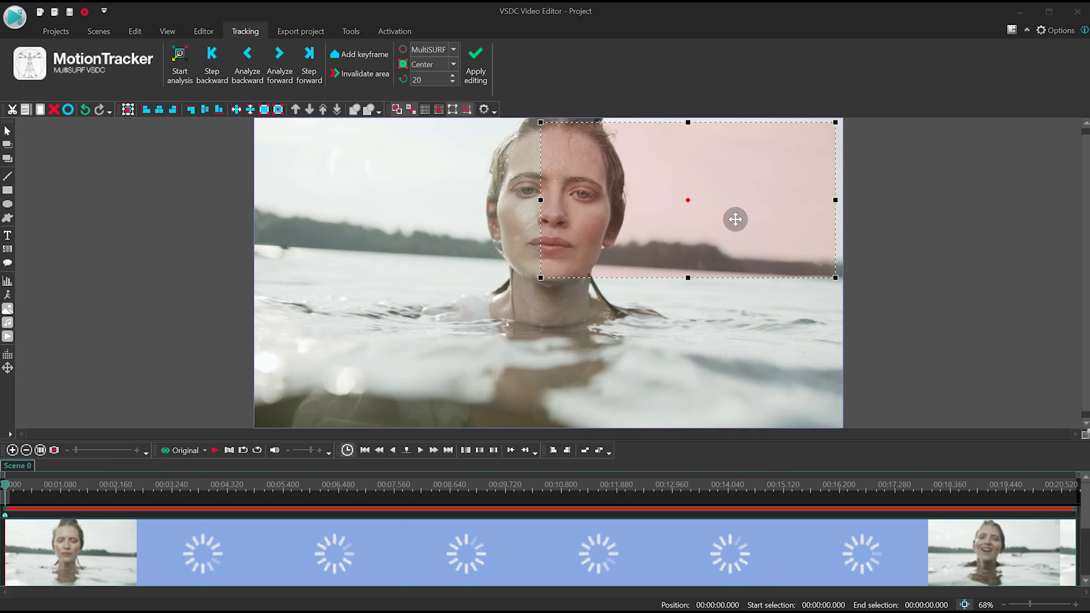
pyautogui.moveTo(835, 277); pyautogui.dragTo(573, 145)
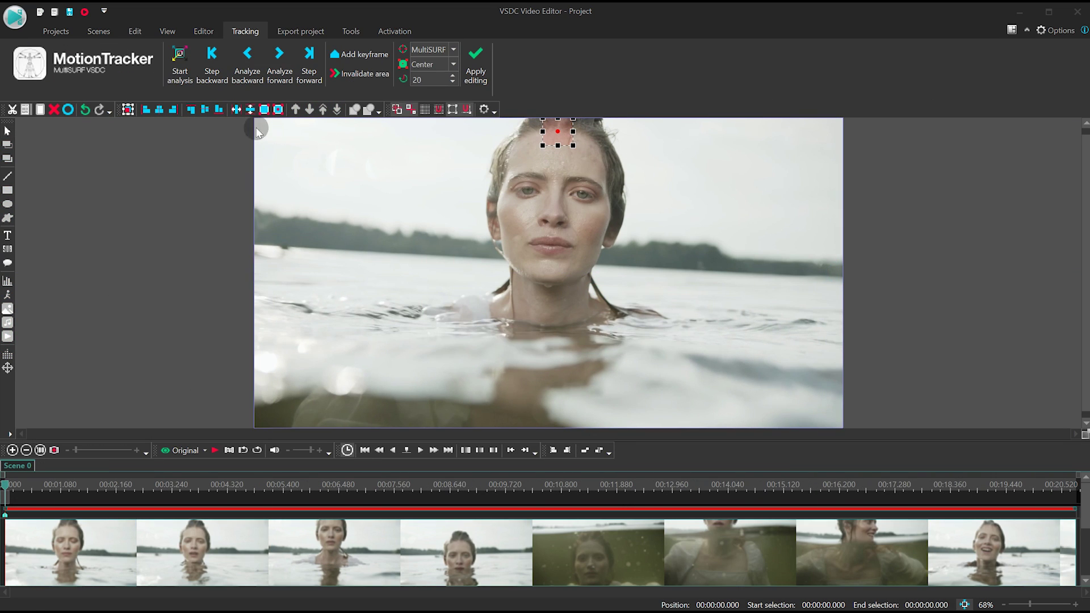
pyautogui.click(183, 72)
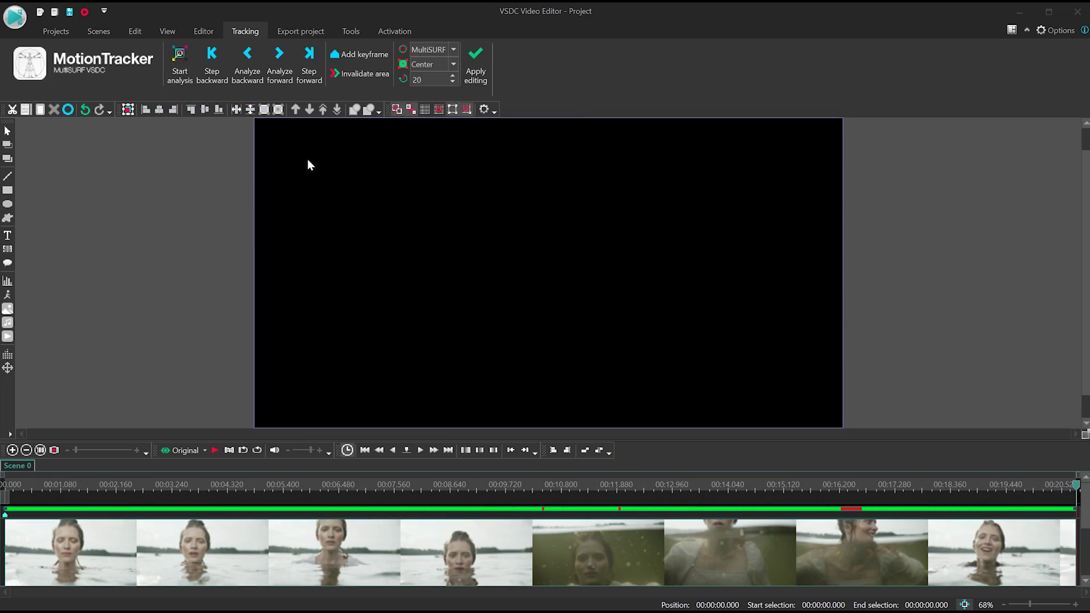
pyautogui.click(474, 65)
pyautogui.click(555, 306)
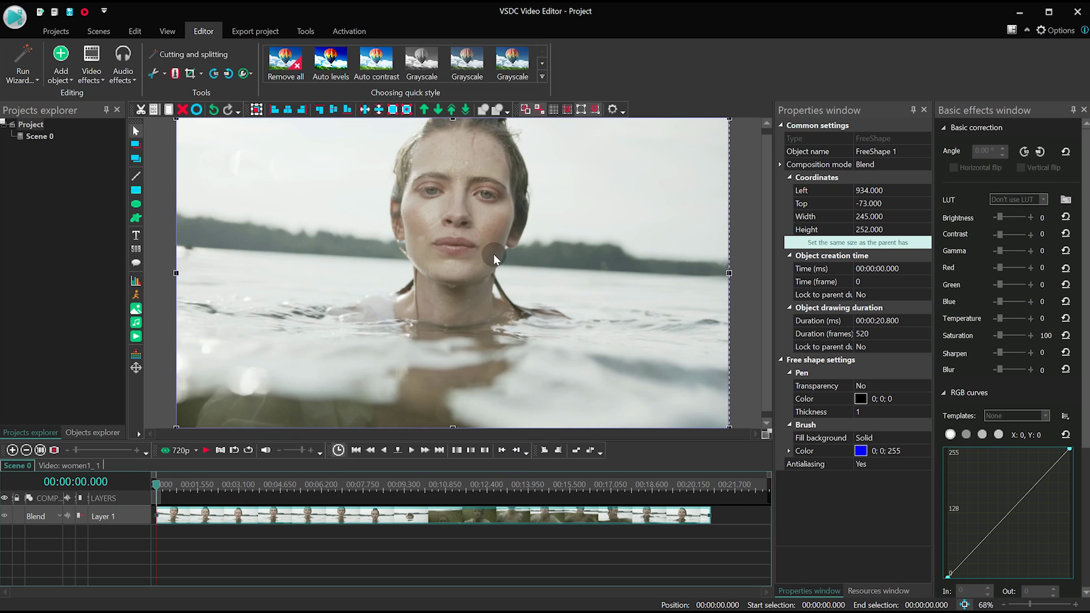
pyautogui.rightClick(602, 203)
# Duplicate the lake footage as women1_2 on a new layer and open the copy.
pyautogui.click(686, 395)
pyautogui.hotkey('ctrl', 'v')
pyautogui.doubleClick(375, 519)
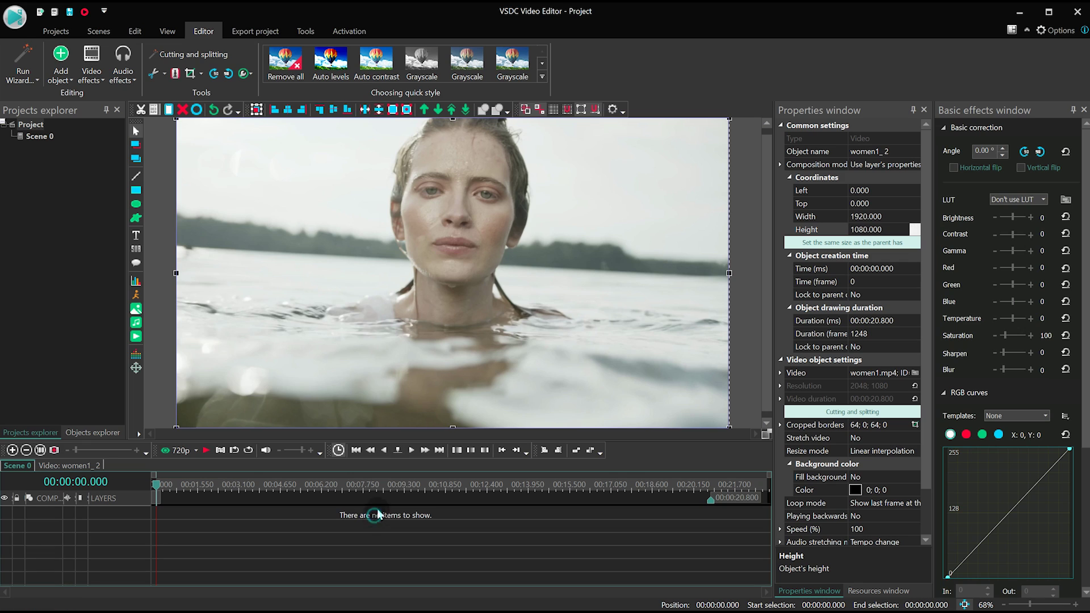
pyautogui.scroll(2, 474, 129)
pyautogui.scroll(2, 471, 146)
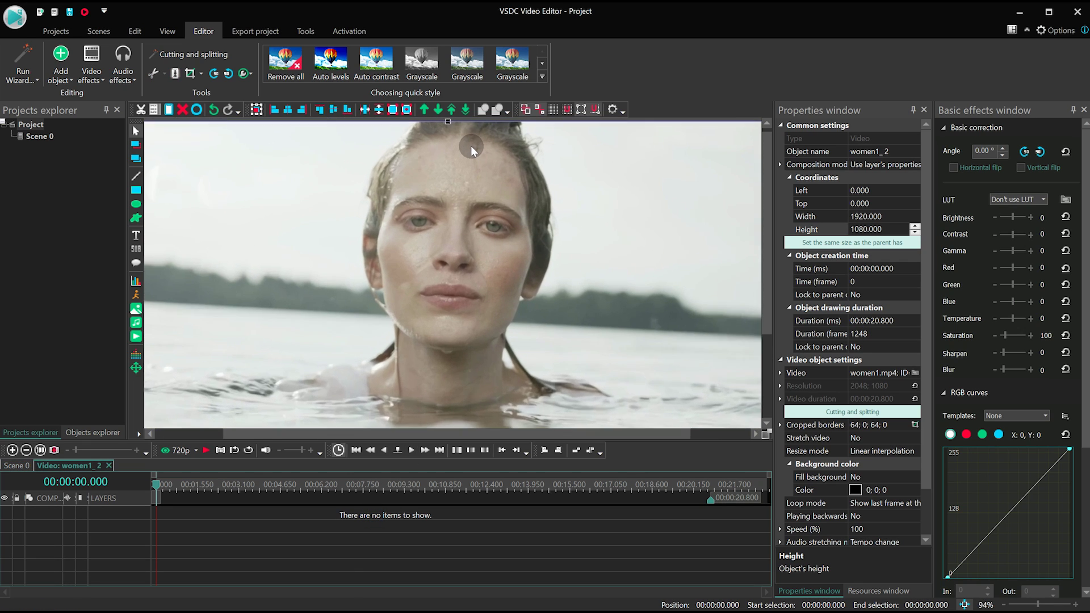
pyautogui.scroll(2, 469, 151)
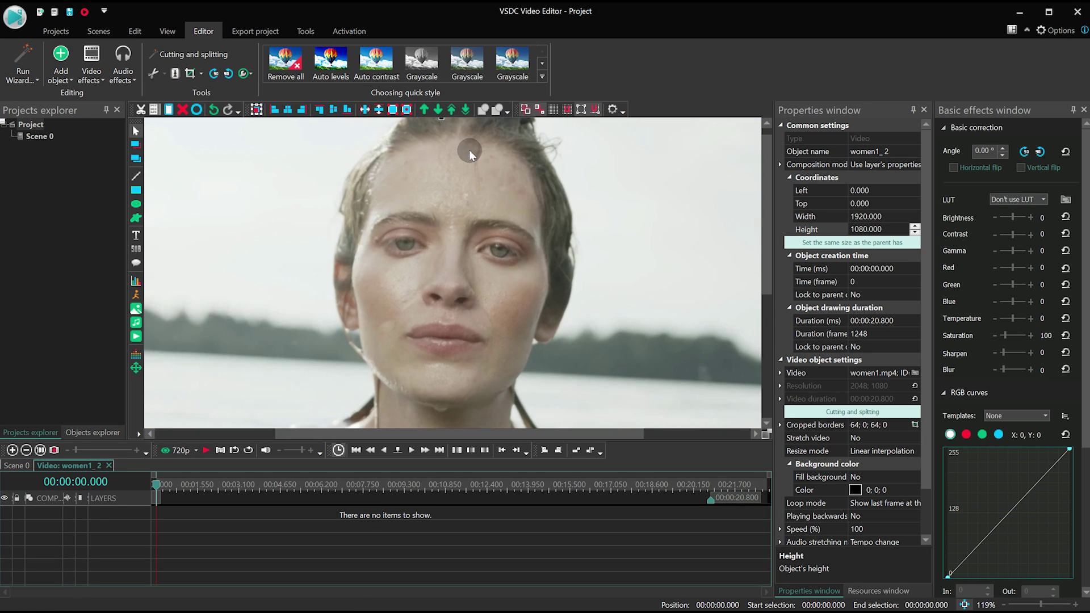
# Add a Free shape object with a smooth Spline path inside the copied footage.
pyautogui.click(136, 218)
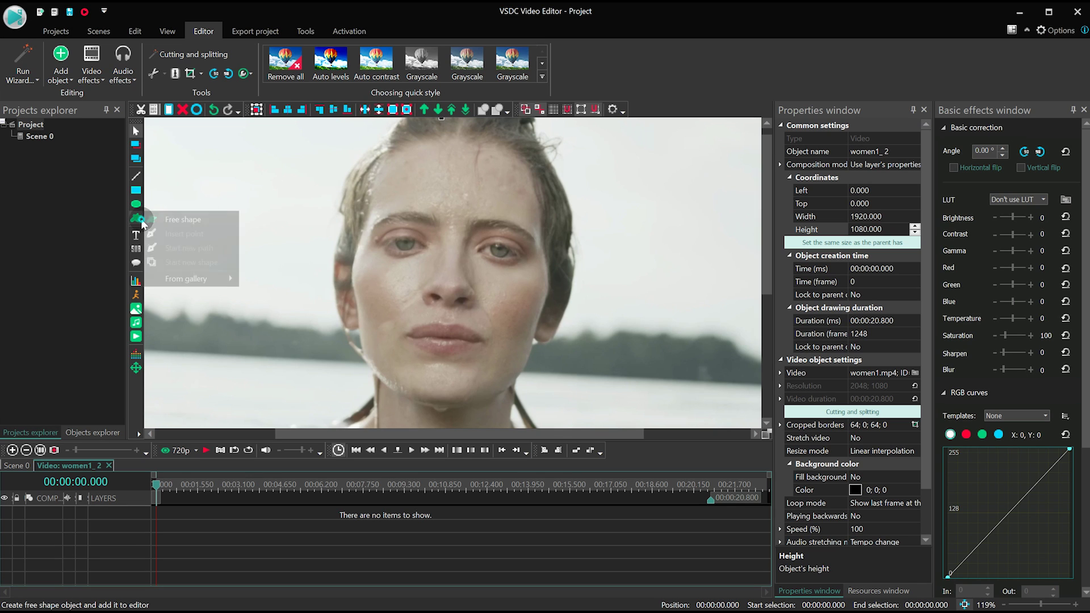
pyautogui.click(202, 223)
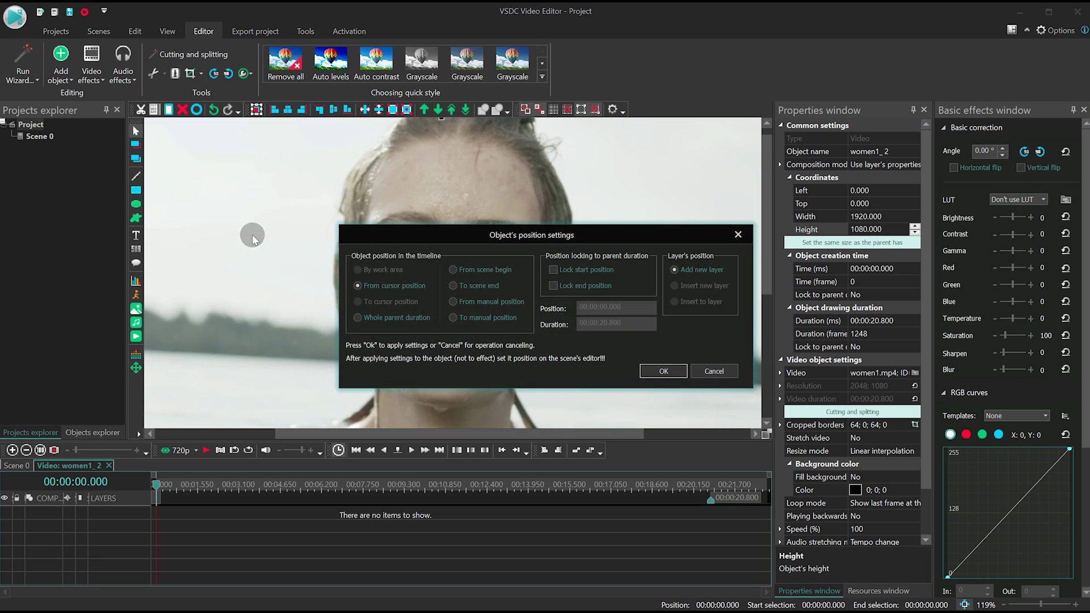
pyautogui.click(663, 371)
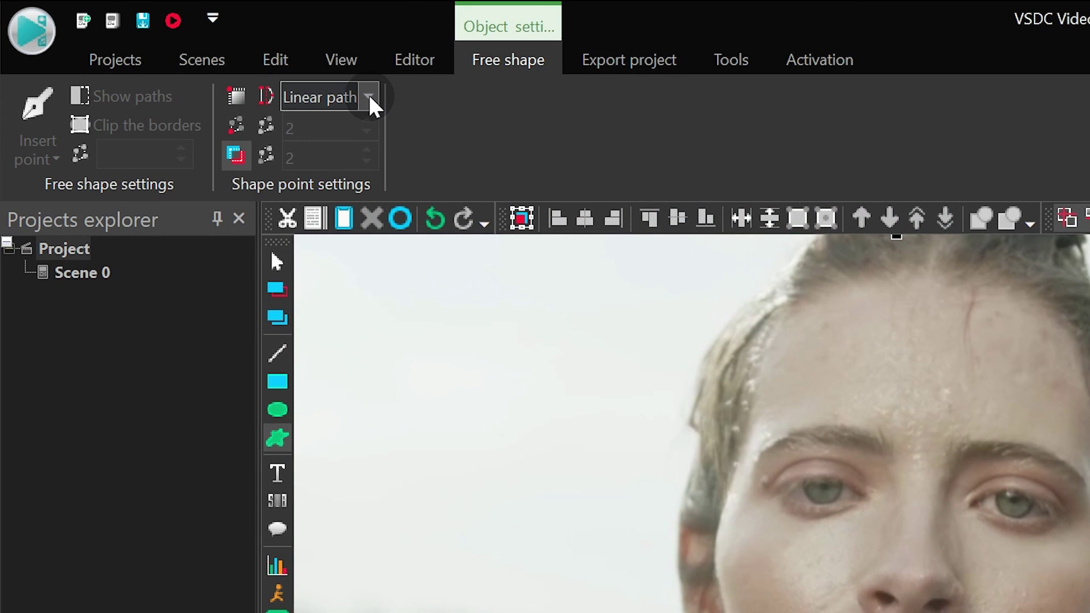
pyautogui.click(370, 97)
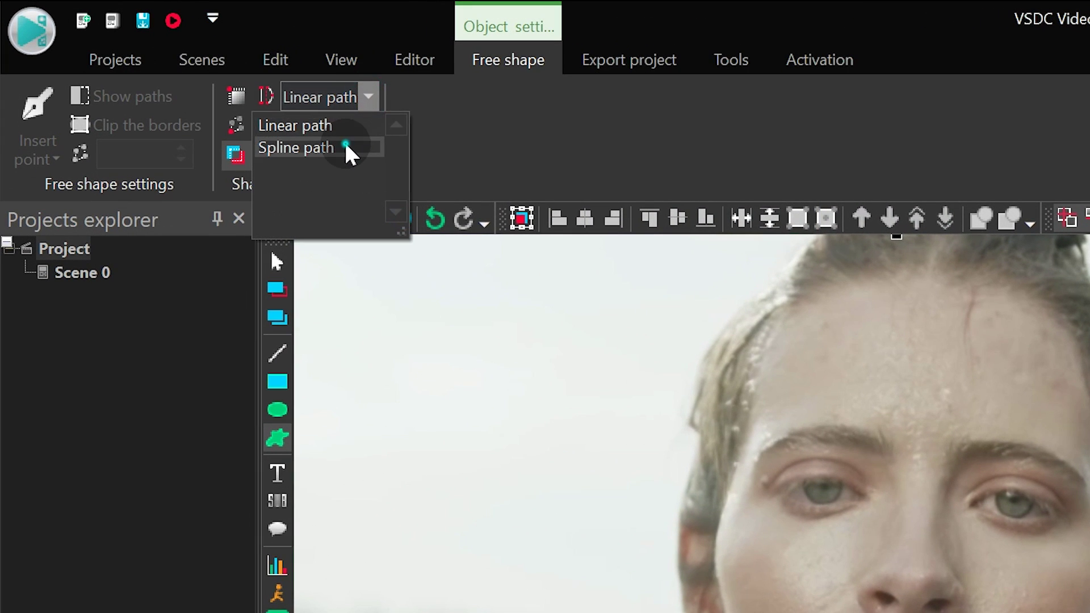
pyautogui.click(324, 148)
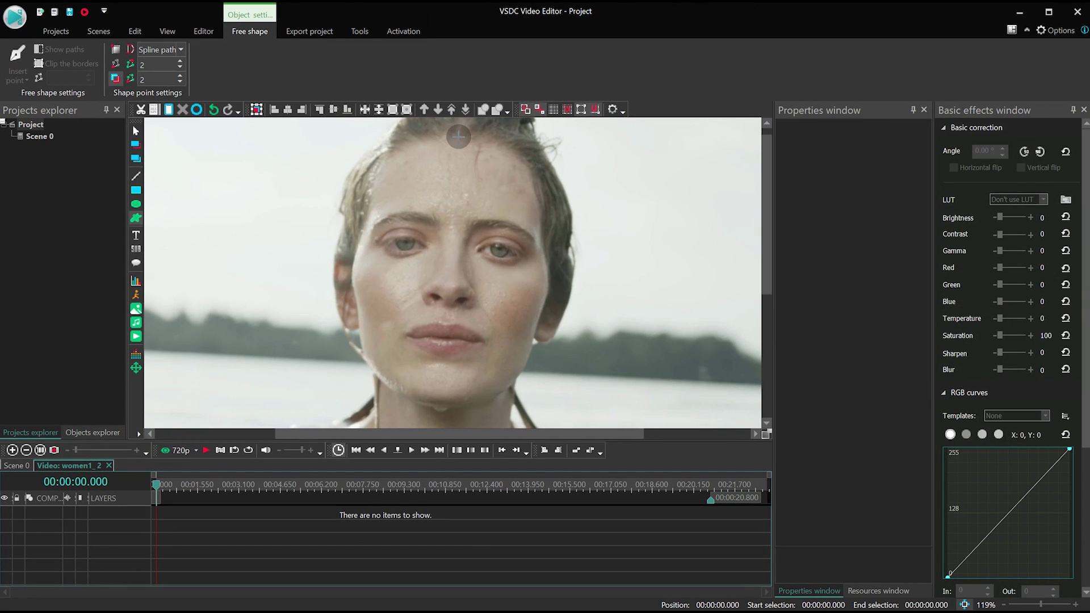
# Place four shape points around the face: top of head, right side, below chin, left side.
pyautogui.click(460, 136)
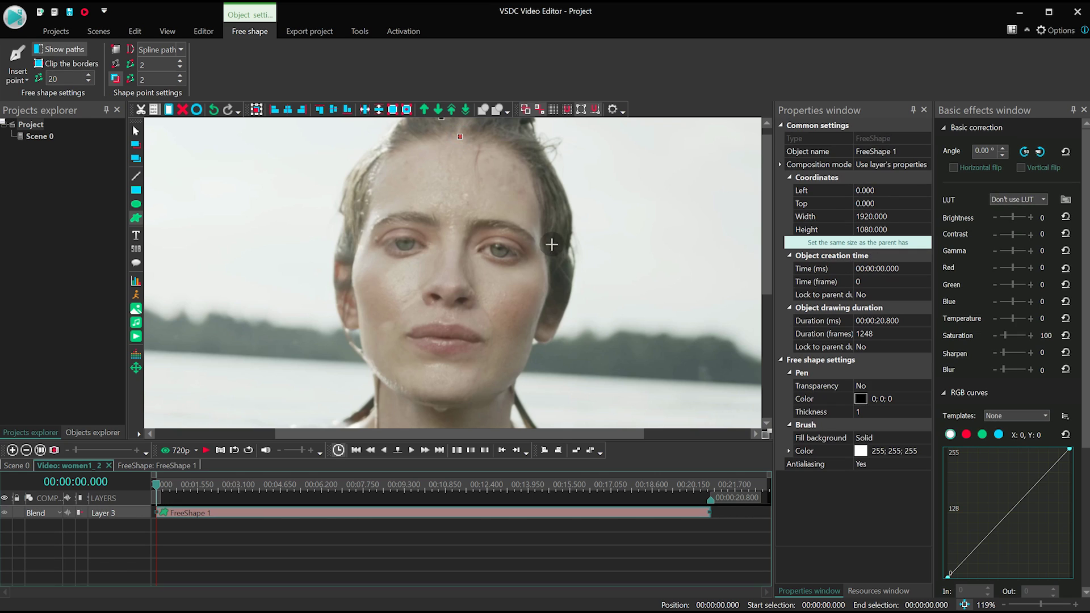
pyautogui.click(548, 295)
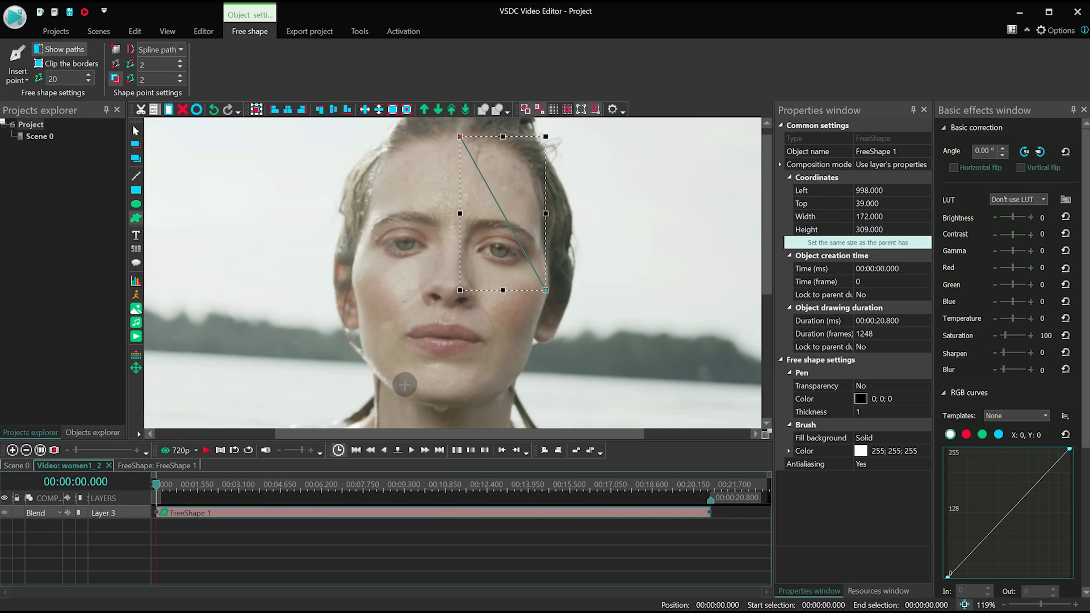
pyautogui.click(444, 402)
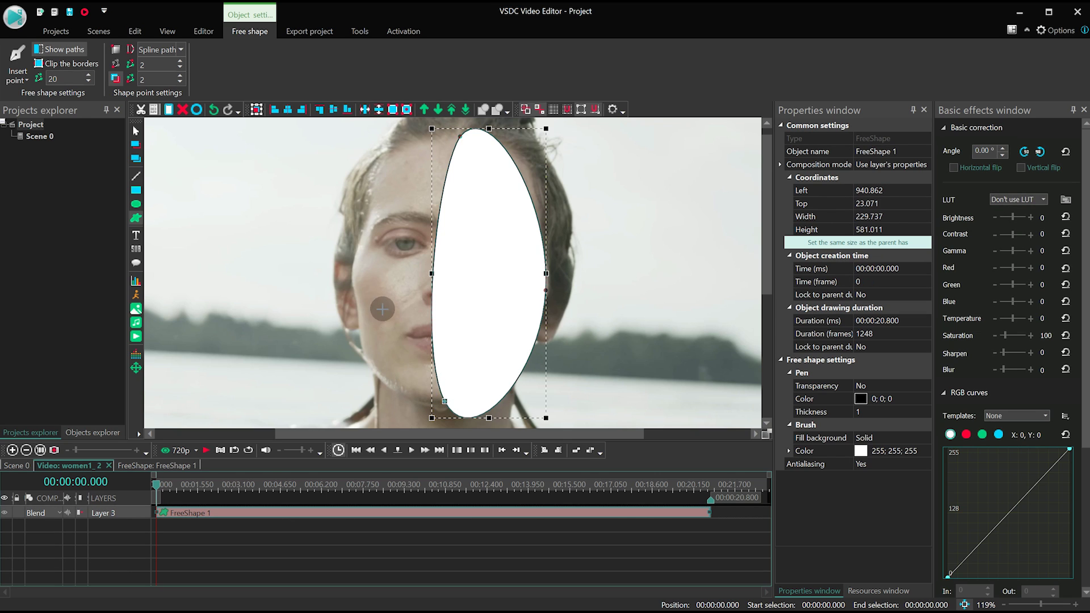
pyautogui.click(355, 271)
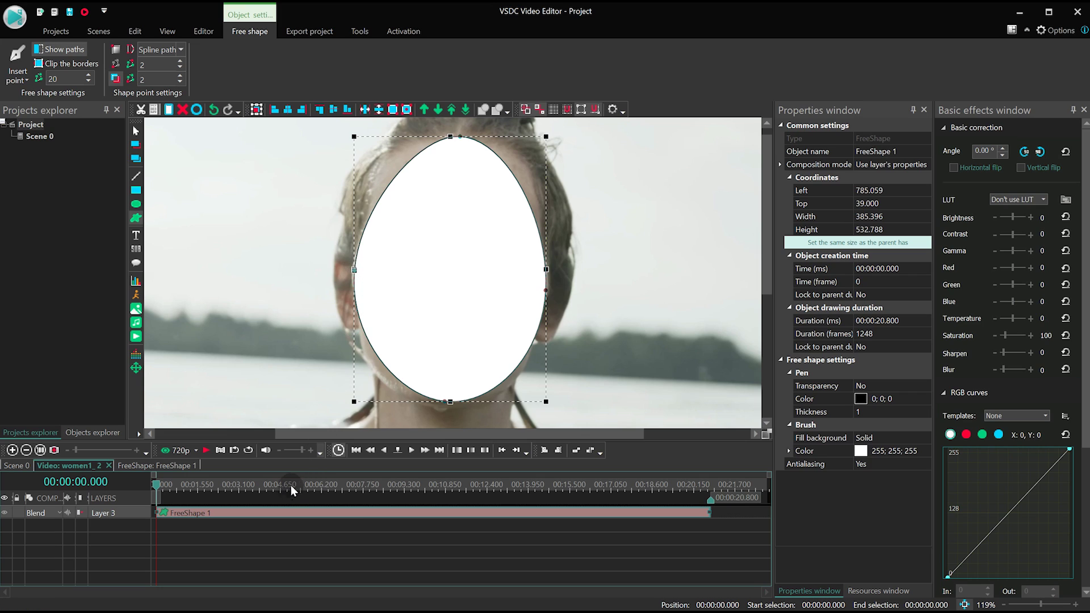
# Attach the tracking movement map to FreeShape 1's first ShapePoint.
pyautogui.doubleClick(274, 516)
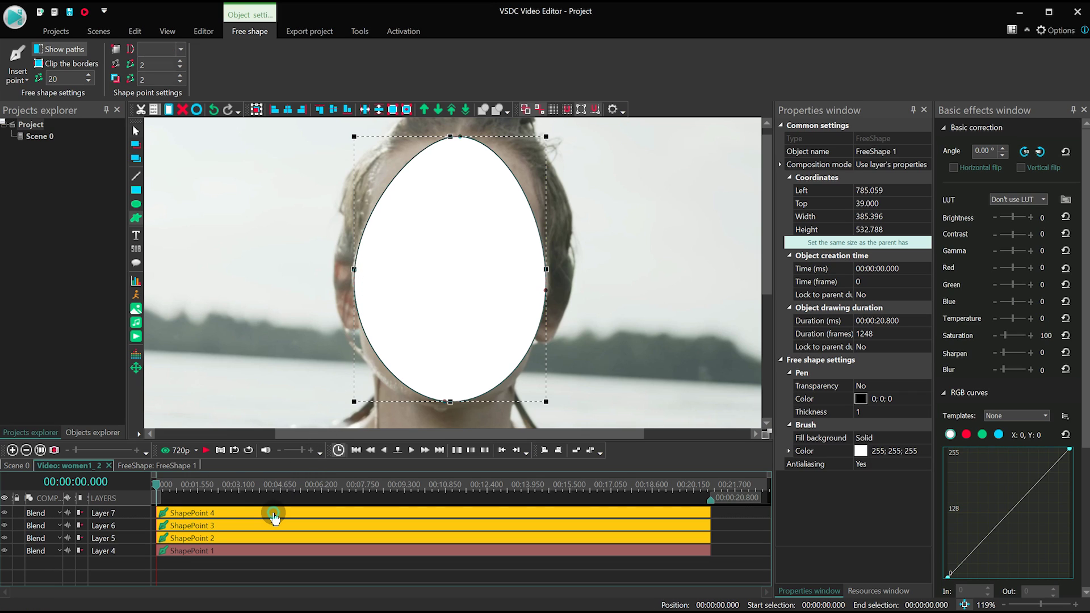
pyautogui.doubleClick(223, 552)
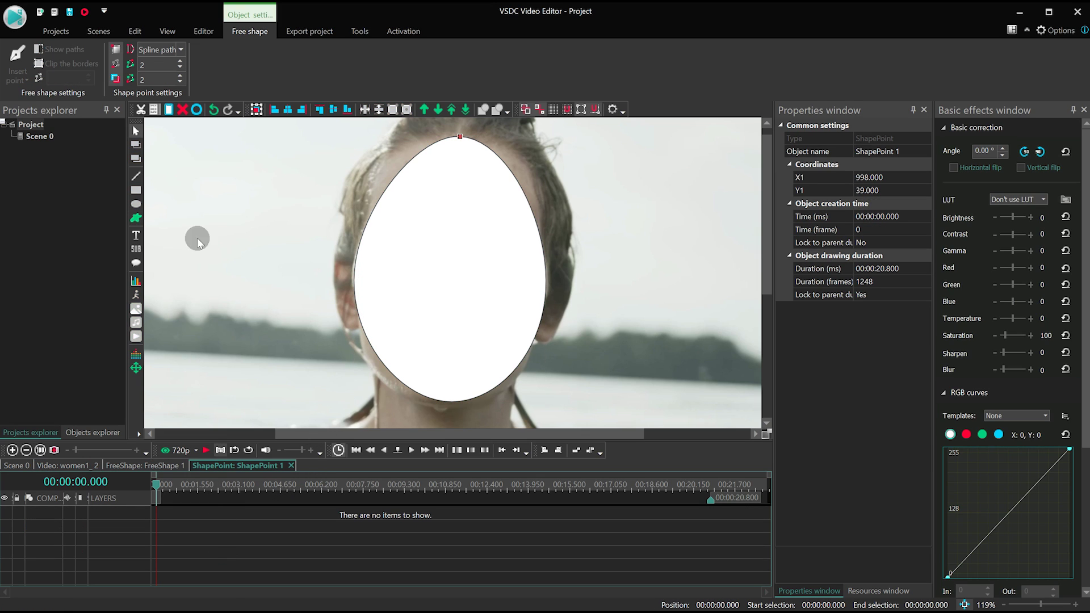
pyautogui.click(203, 32)
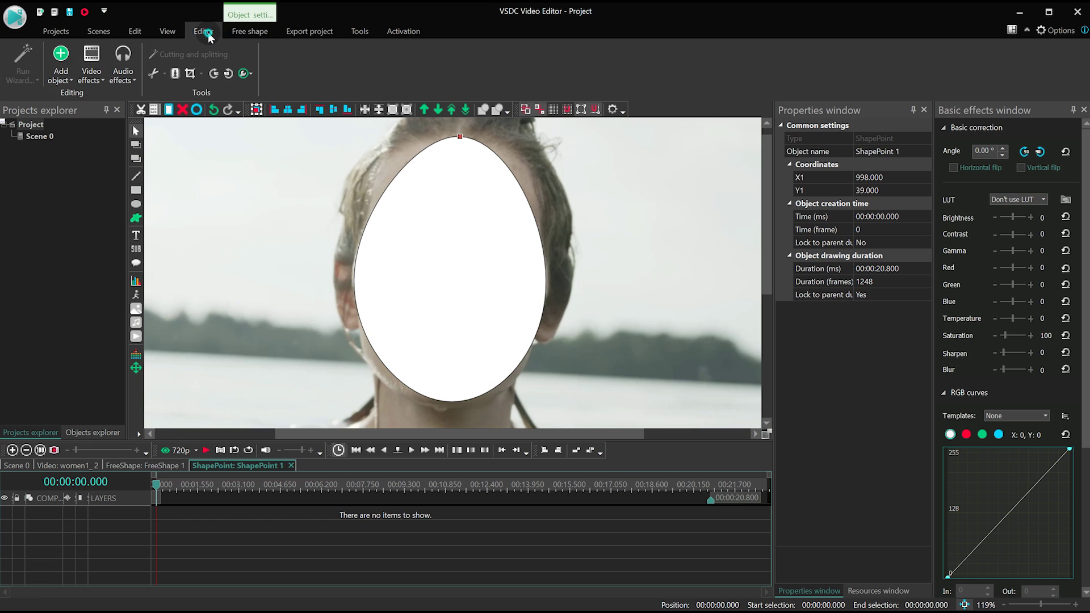
pyautogui.click(61, 75)
pyautogui.moveTo(93, 334)
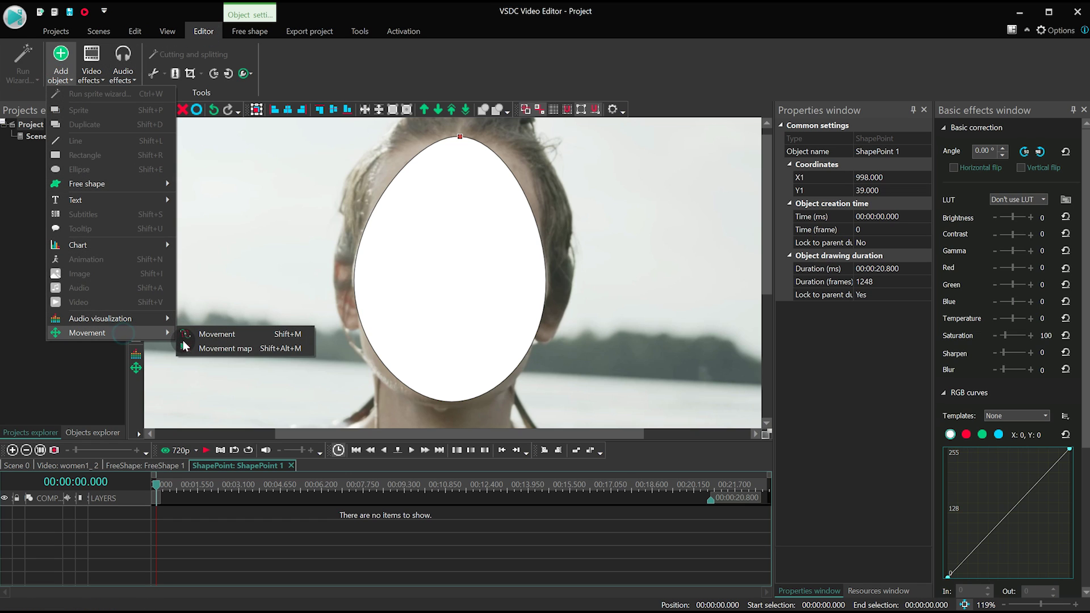
pyautogui.click(205, 343)
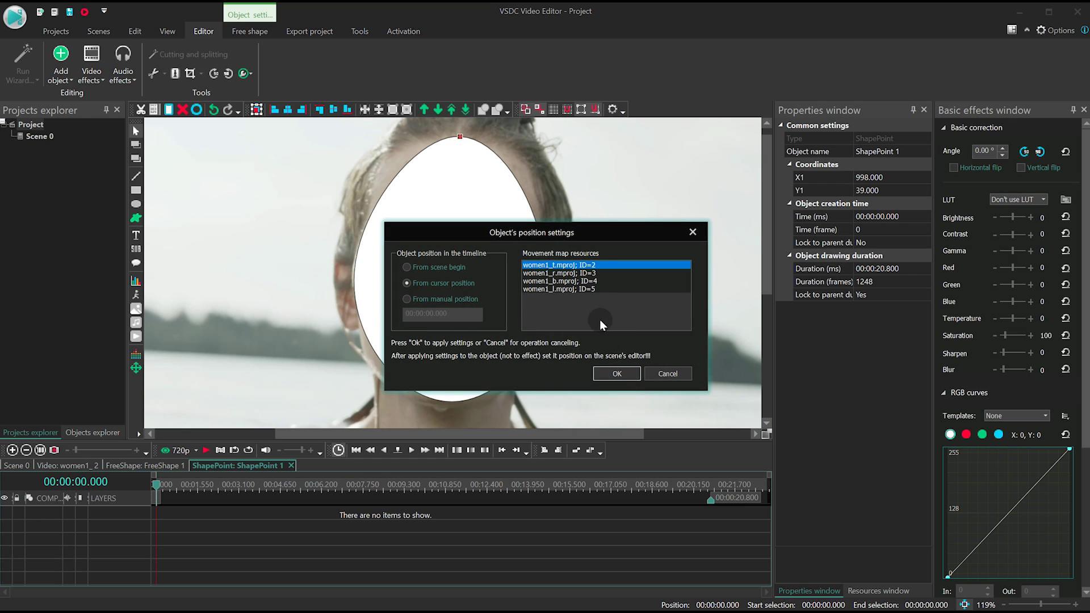
pyautogui.click(617, 373)
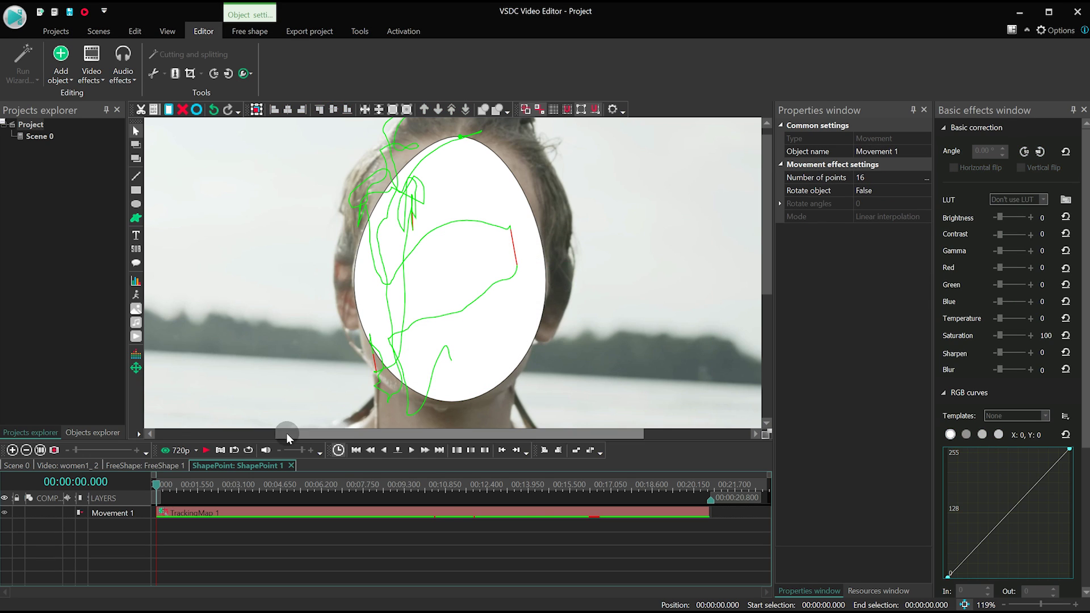
# Attach the tracking movement map to the second ShapePoint.
pyautogui.click(162, 465)
pyautogui.doubleClick(204, 533)
pyautogui.click(62, 75)
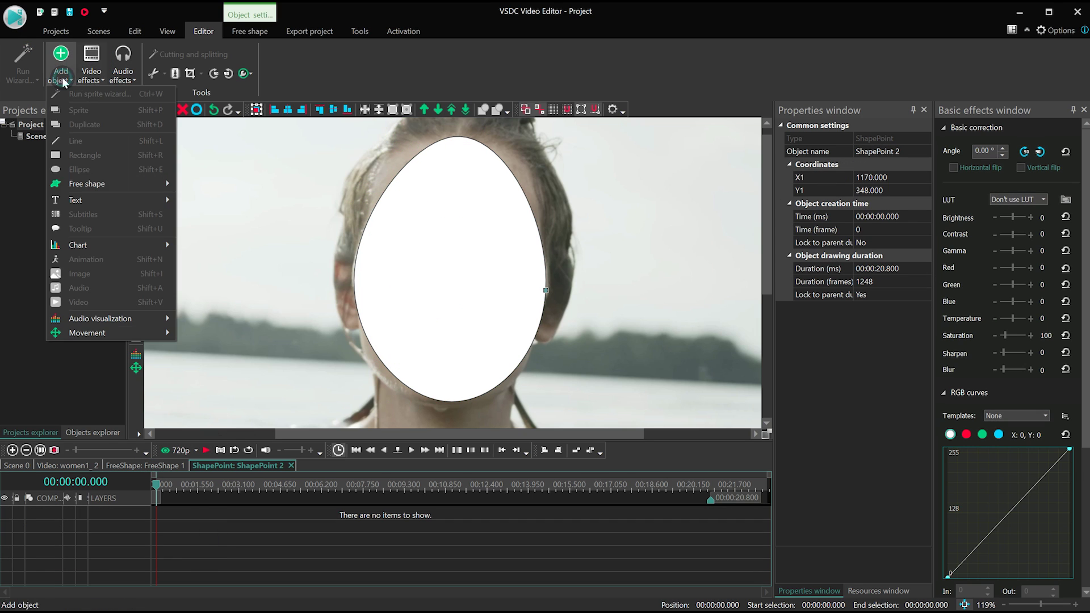
pyautogui.click(205, 343)
pyautogui.click(617, 373)
# Attach the women1_b tracking map to the third ShapePoint.
pyautogui.doubleClick(204, 533)
pyautogui.click(62, 75)
pyautogui.click(205, 343)
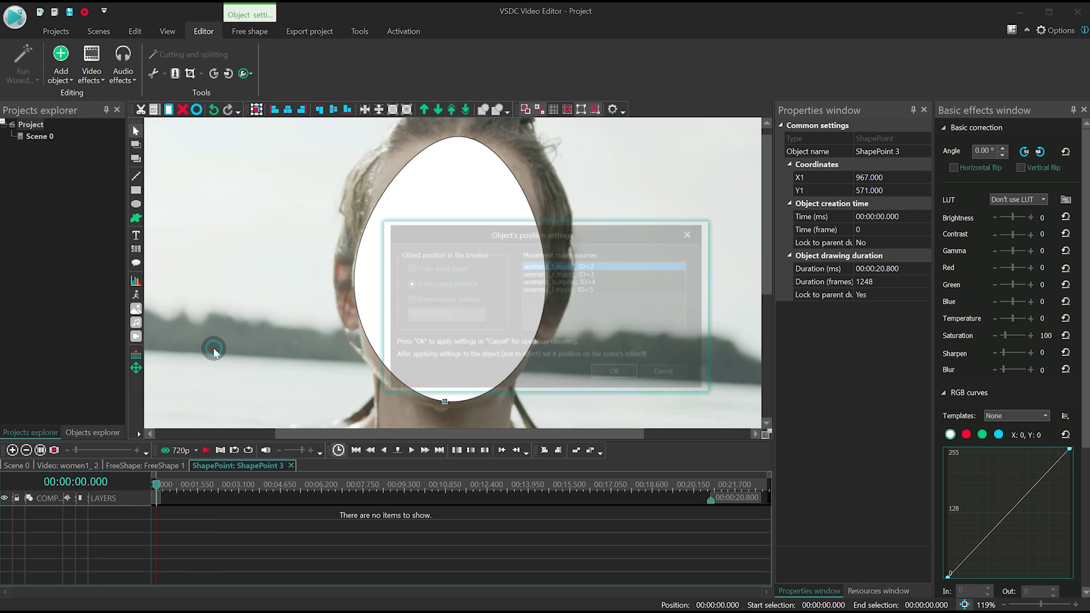
pyautogui.click(559, 281)
pyautogui.click(615, 376)
# Give the fourth ShapePoint its movement map, then play the main timeline to check tracking.
pyautogui.doubleClick(204, 532)
pyautogui.click(62, 75)
pyautogui.click(205, 343)
pyautogui.click(615, 375)
pyautogui.click(71, 466)
pyautogui.click(401, 343)
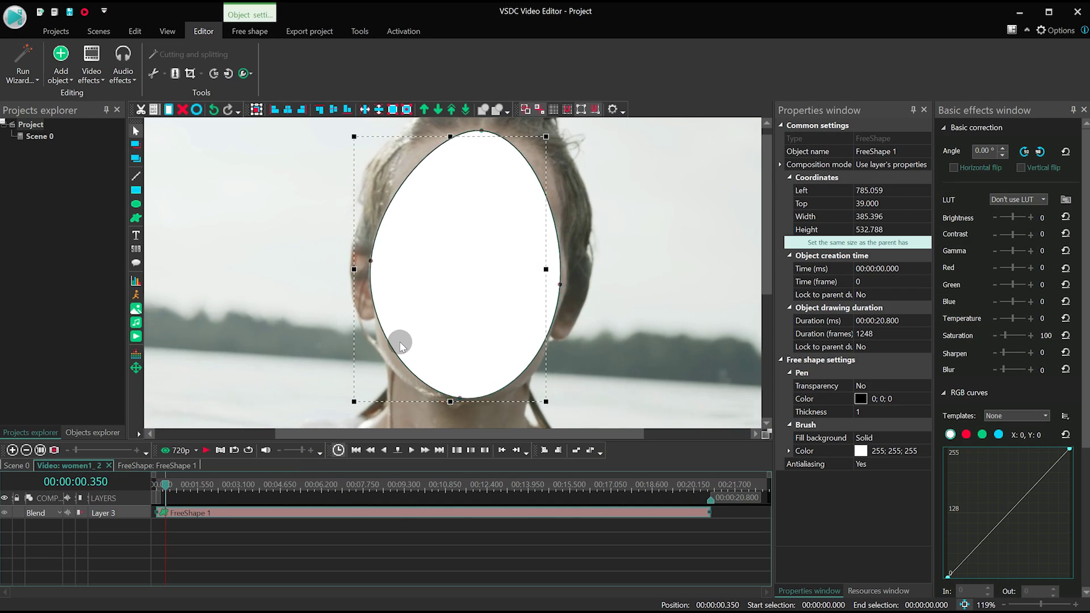
pyautogui.press('space')
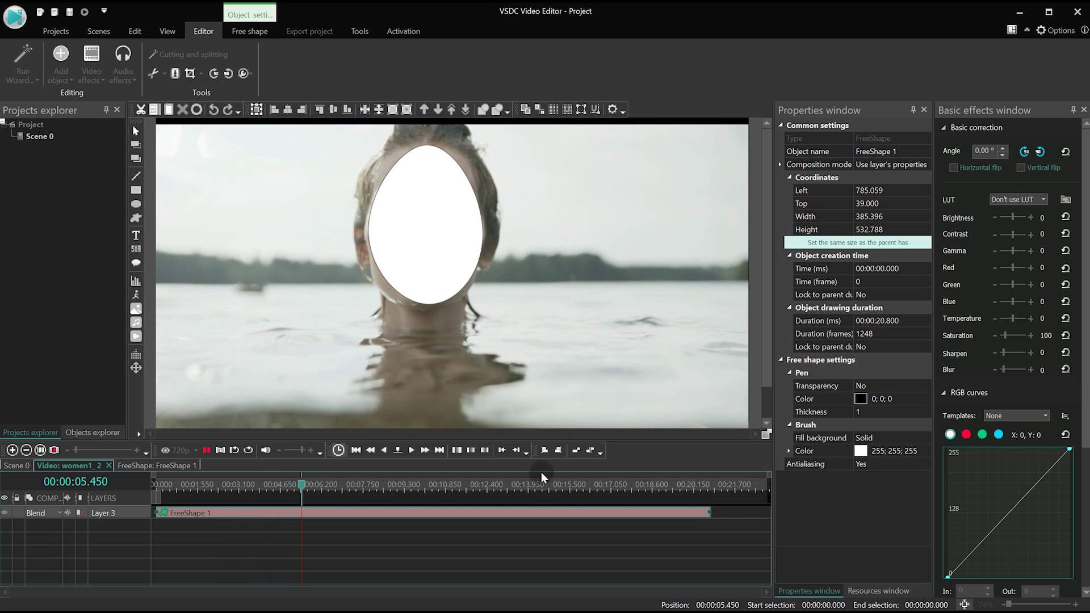
# Stop playback and set the egg shape's Brush Color to black.
pyautogui.click(303, 487)
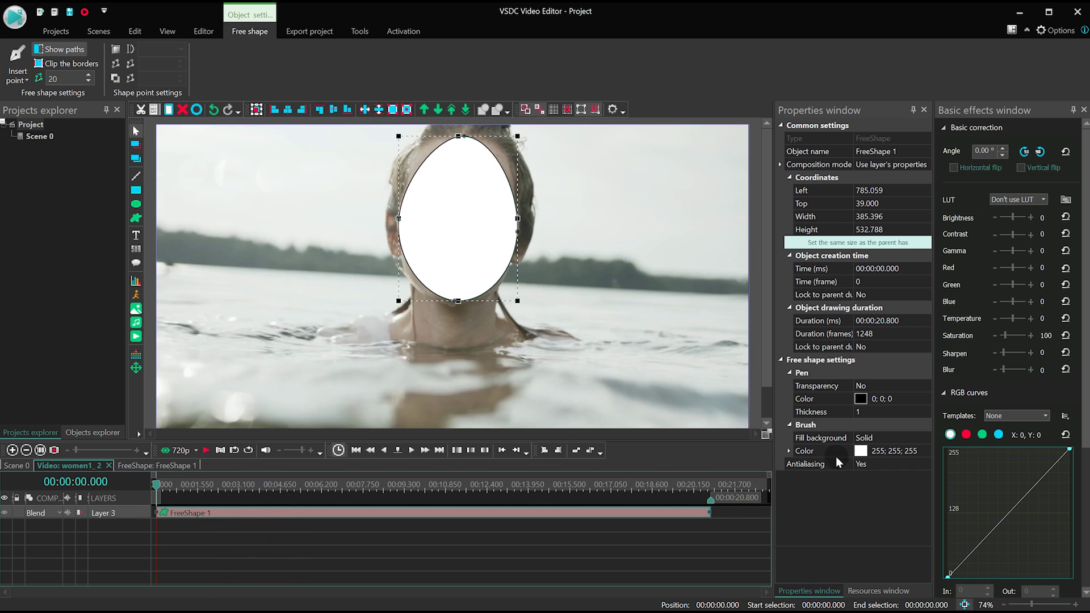
pyautogui.click(861, 452)
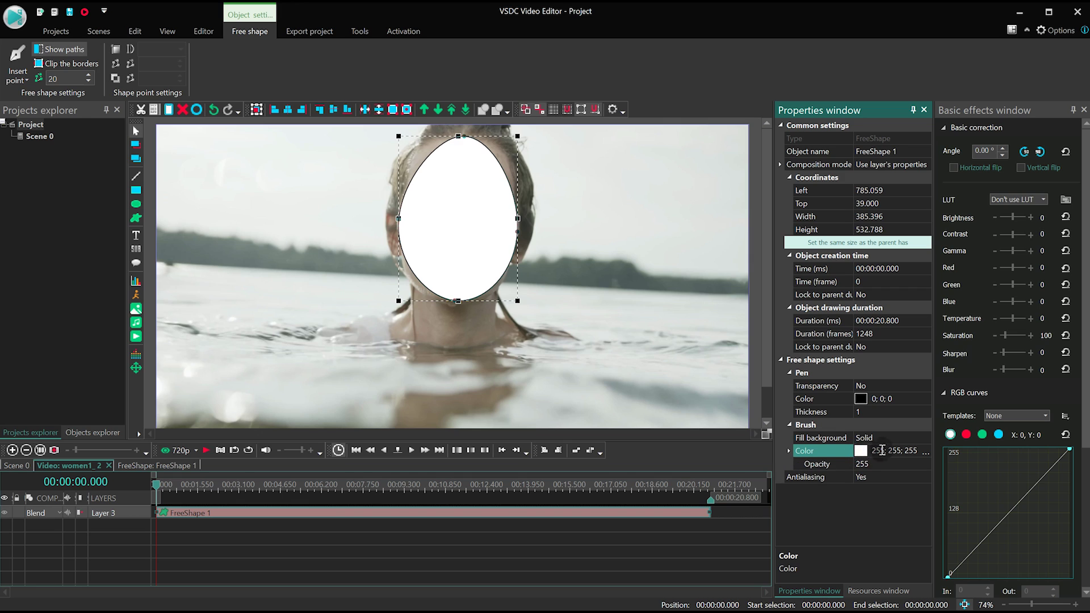
pyautogui.click(926, 450)
pyautogui.click(482, 367)
pyautogui.click(620, 247)
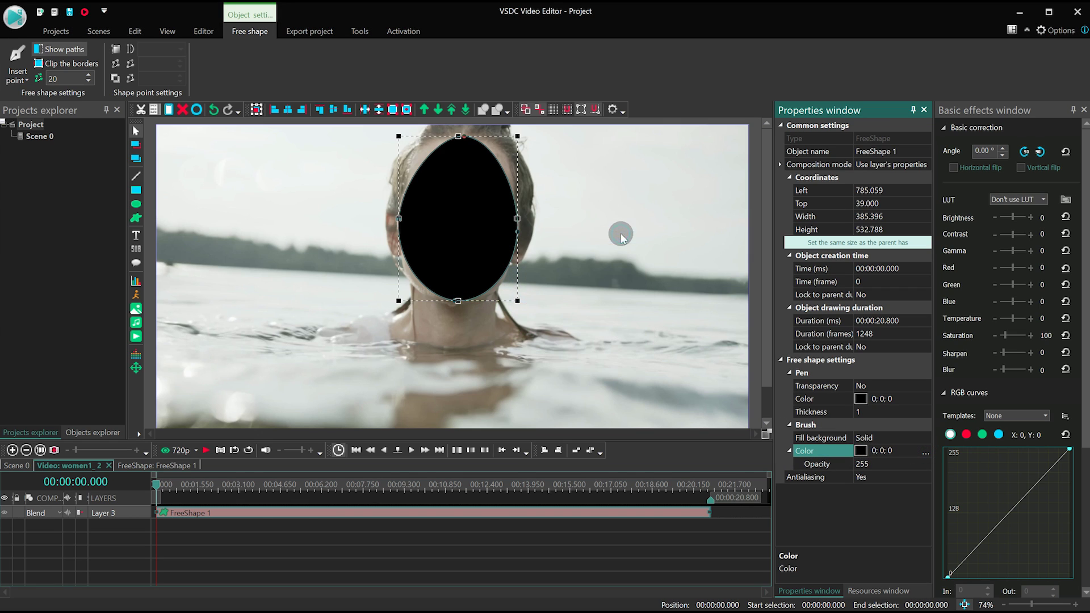
# Set the shape layer's Blend mode to Inverted mask and open FreeShape 1.
pyautogui.click(39, 513)
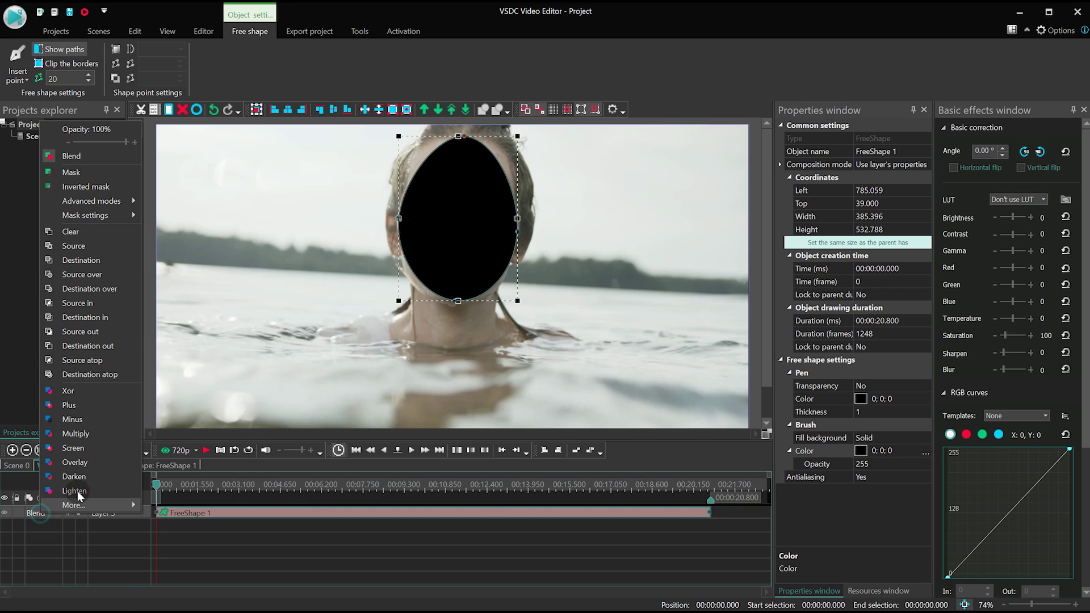
pyautogui.click(110, 187)
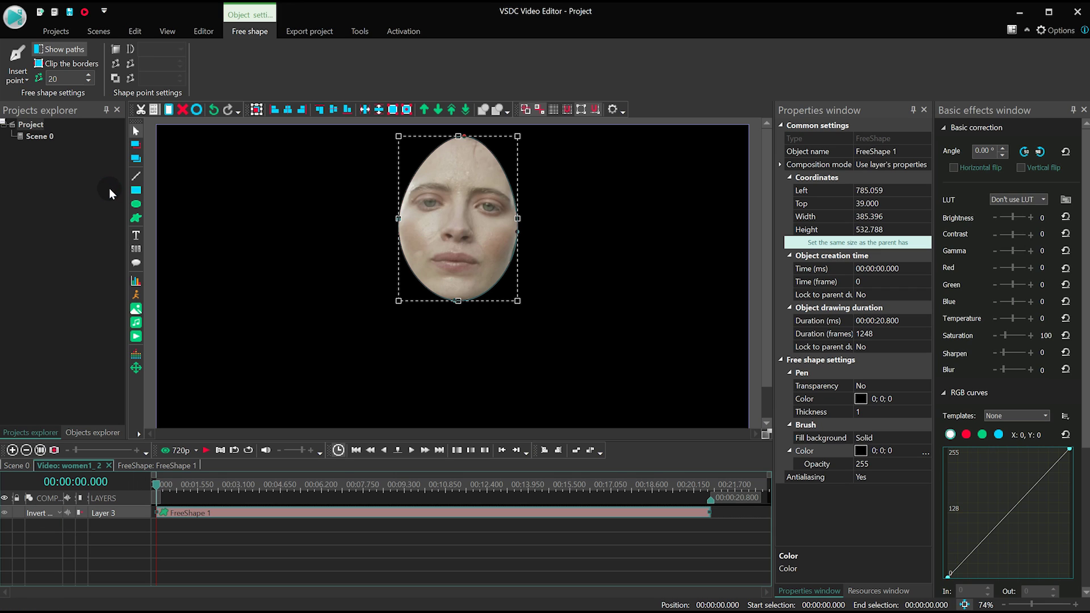
pyautogui.doubleClick(201, 515)
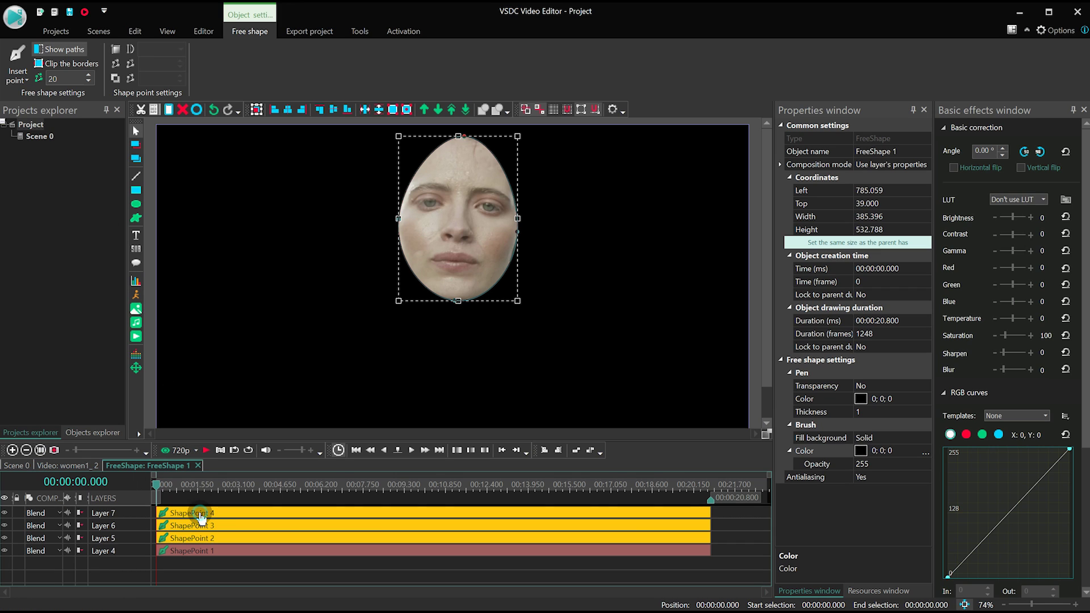
# Add a Gaussian blur filter to the egg mask.
pyautogui.click(204, 32)
pyautogui.click(91, 76)
pyautogui.moveTo(109, 125)
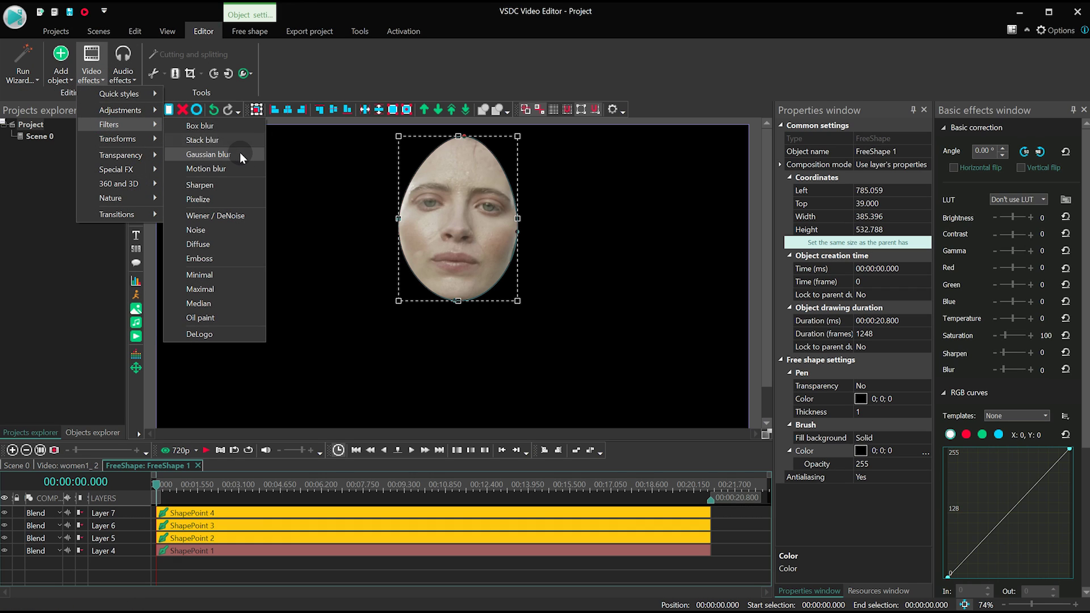
pyautogui.click(208, 155)
pyautogui.click(649, 373)
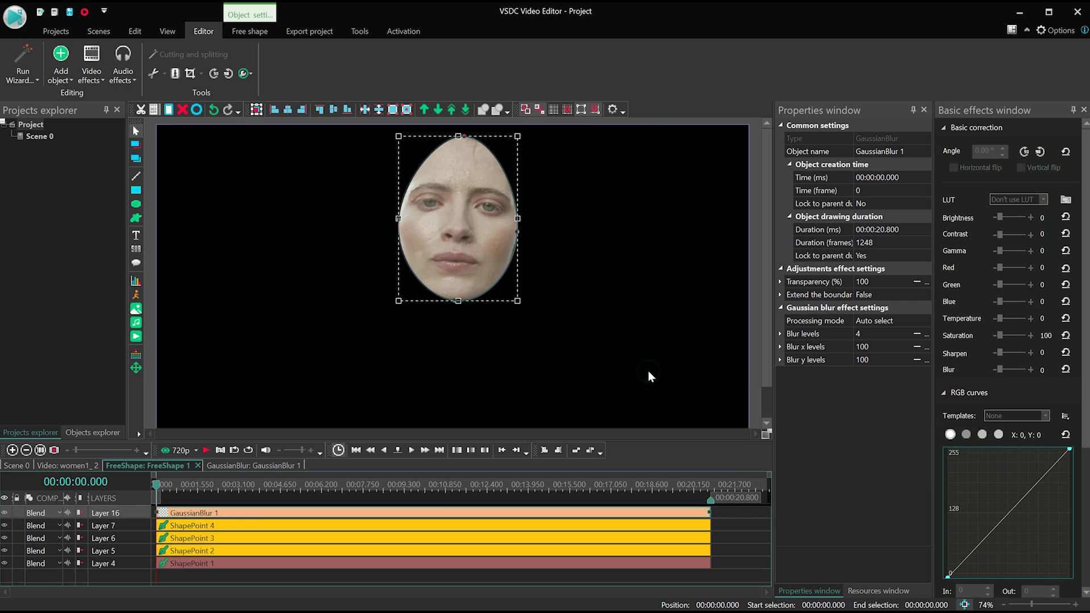
# Set Blur levels to 50 and Extend the boundaries to True, then select women1_1 in Scene 0.
pyautogui.click(874, 333)
pyautogui.write('50')
pyautogui.press('Return')
pyautogui.doubleClick(892, 298)
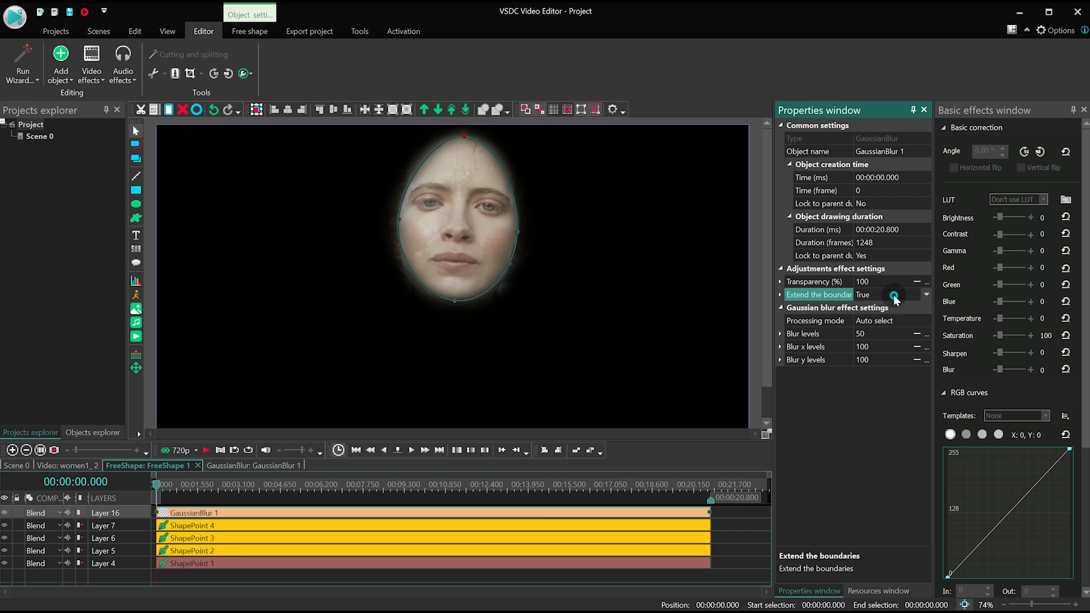
pyautogui.click(20, 468)
pyautogui.click(12, 537)
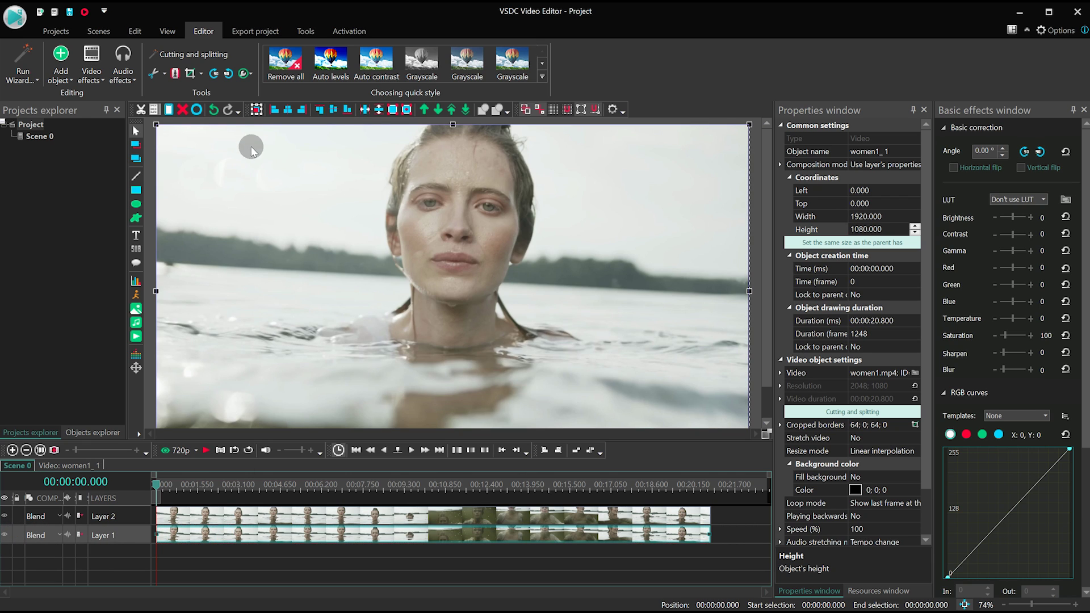
# Lower women1_1's opacity to 20% and move playback back near the start.
pyautogui.click(245, 74)
pyautogui.moveTo(341, 102); pyautogui.dragTo(298, 102)
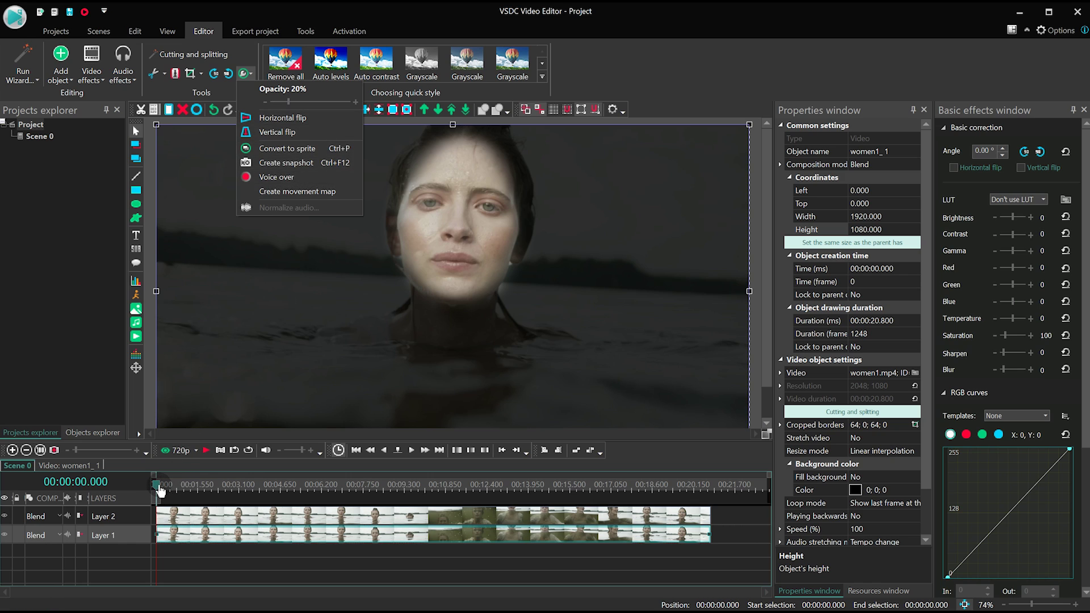
pyautogui.click(160, 482)
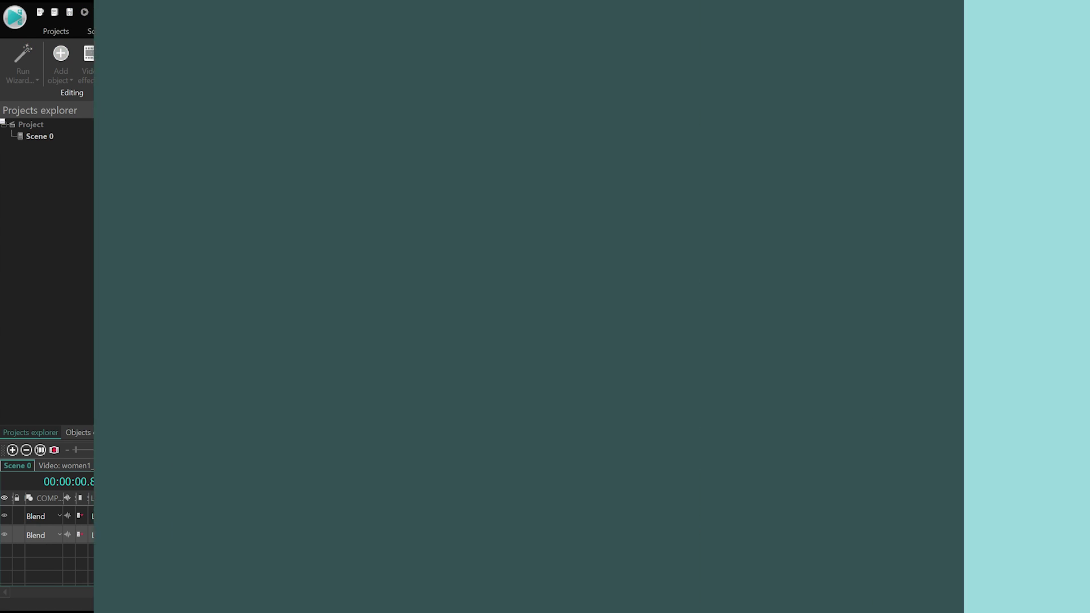